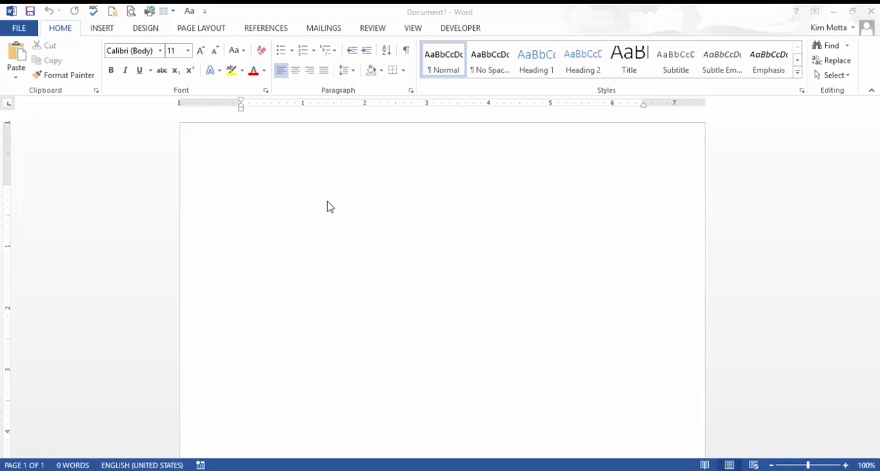
Step: Insert a table with 25 columns and 25 rows using automatic fixed column width, and undo the insertion
click(110, 25)
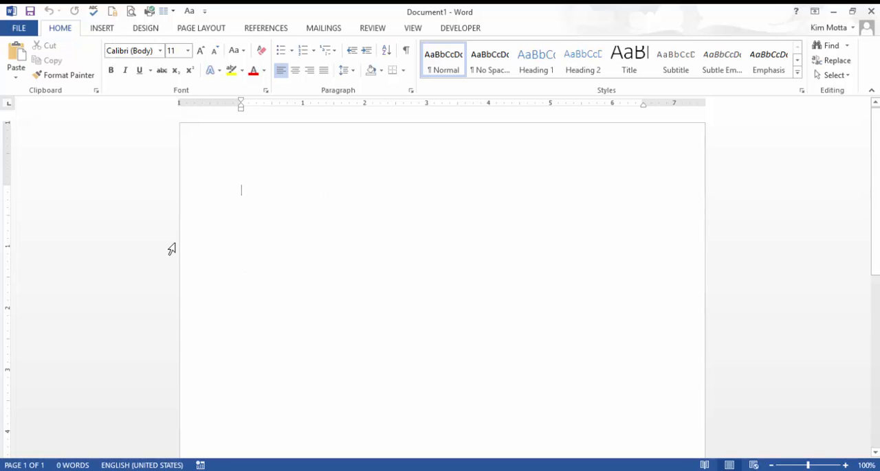
click(102, 28)
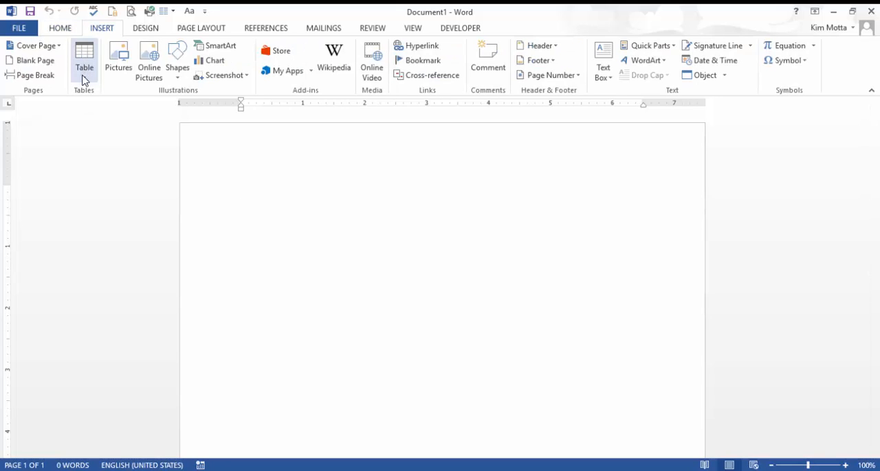
click(83, 74)
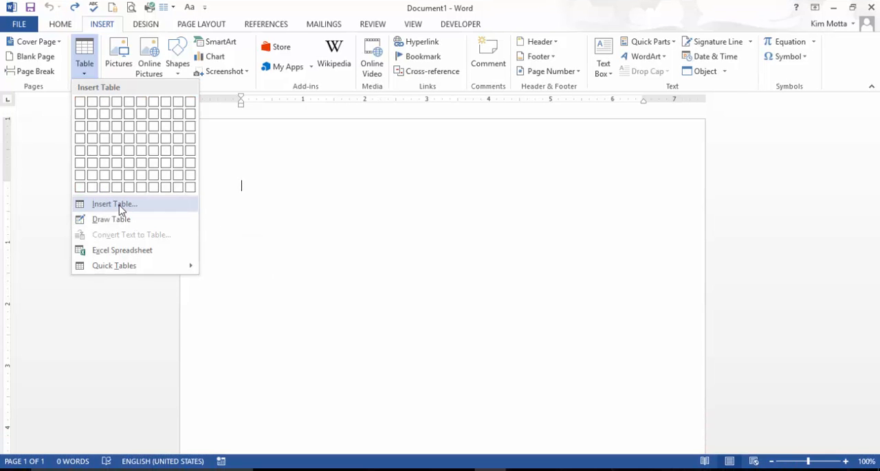
click(121, 205)
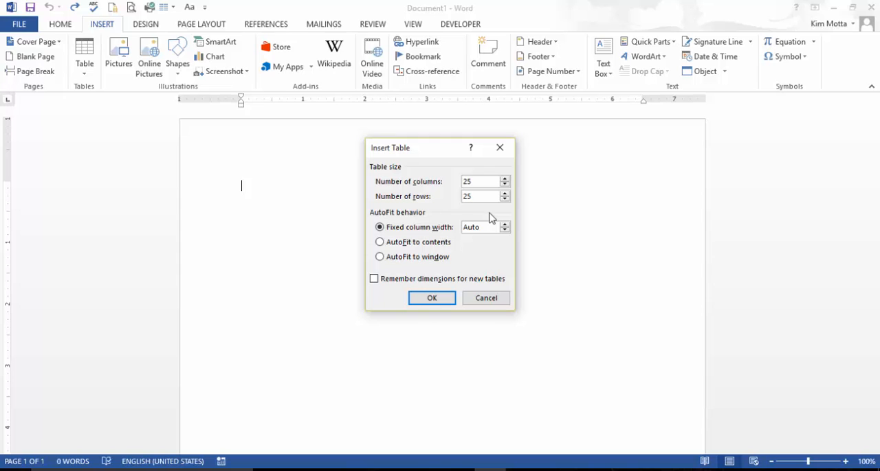
click(433, 300)
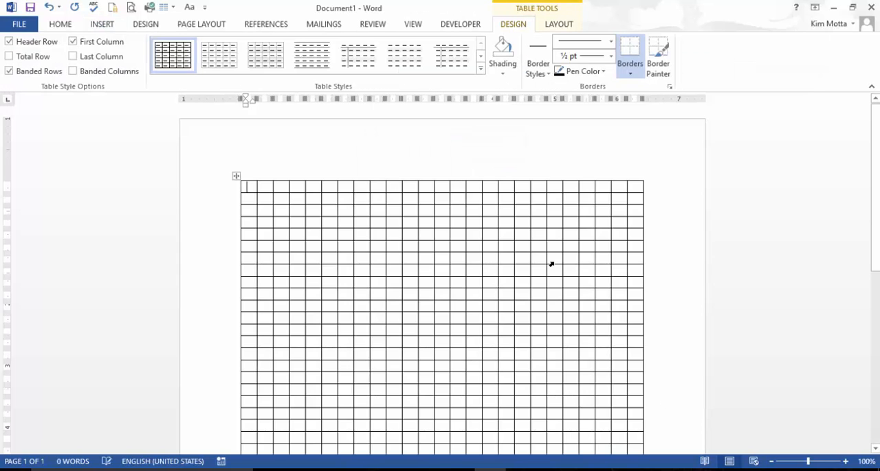
scroll(552, 264, down, 3)
scroll(555, 265, up, 5)
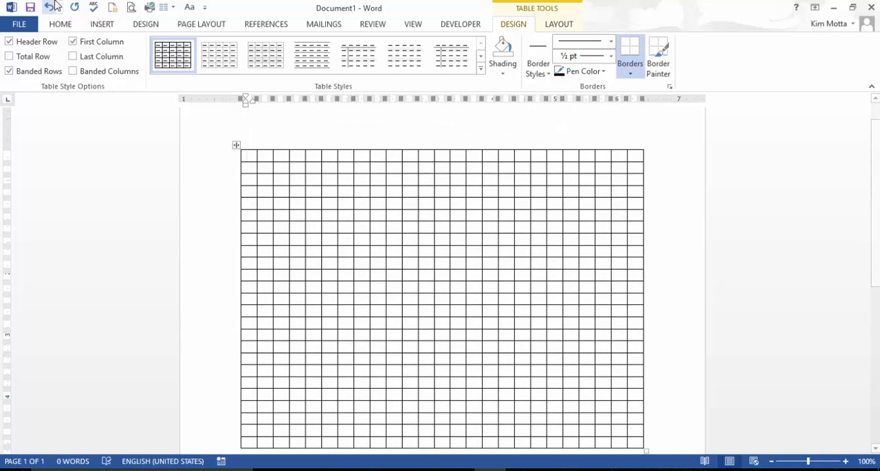
click(49, 7)
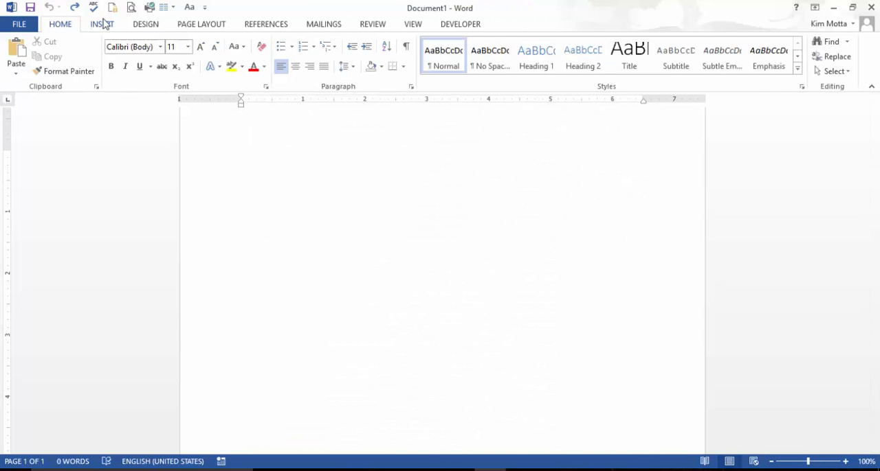
Step: Draw a table by hand, about 2.87" high, with three vertical dividers and two horizontal lines across the upper part
click(102, 24)
click(85, 63)
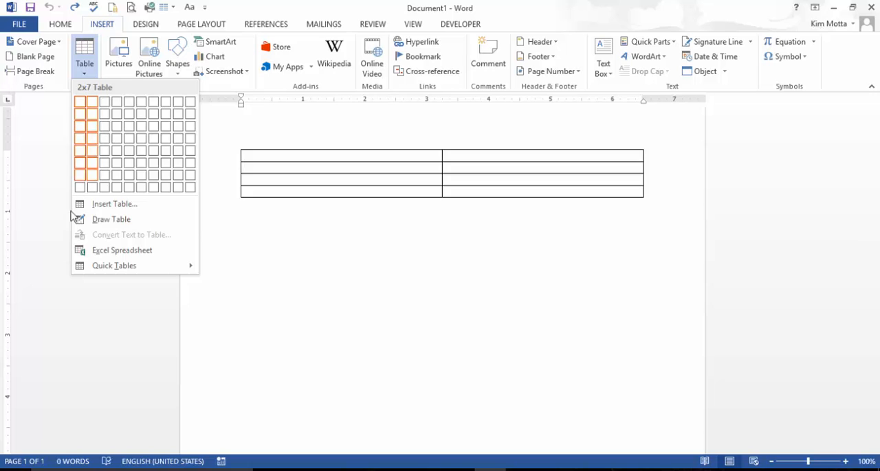
click(112, 221)
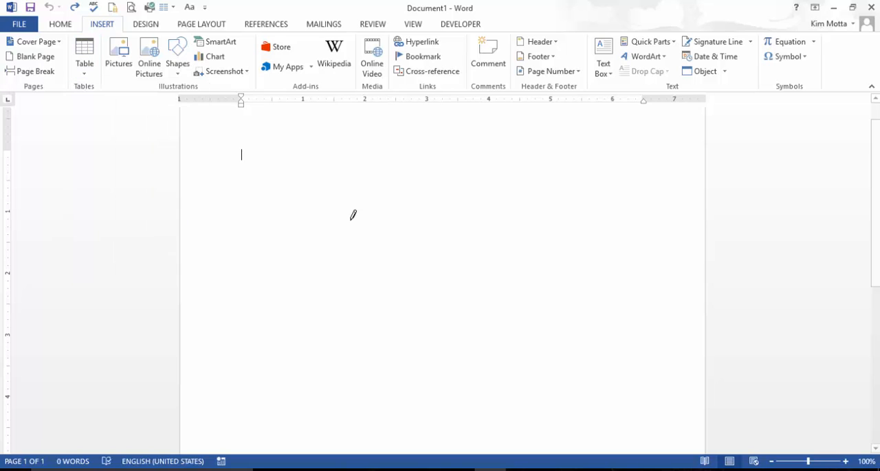
mouse_move(248, 151)
mouse_down()
mouse_move(295, 232)
mouse_move(591, 329)
mouse_up()
drag(295, 150, 294, 295)
drag(340, 151, 338, 296)
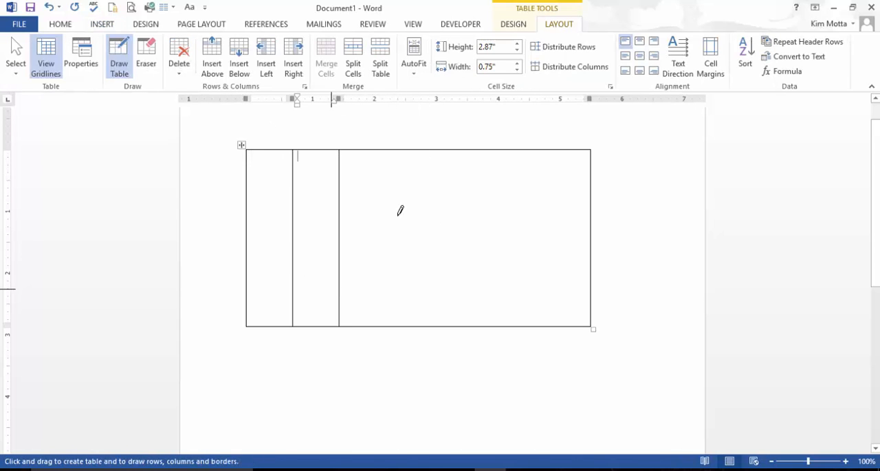
drag(401, 149, 389, 334)
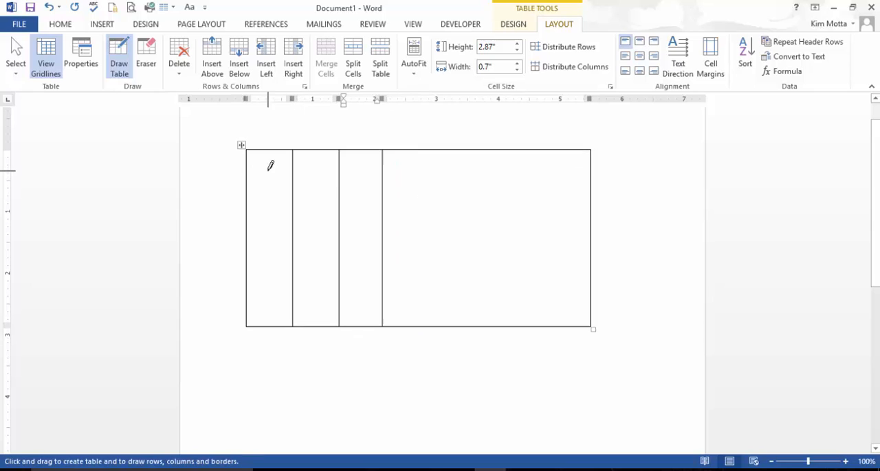
mouse_move(248, 165)
mouse_down()
mouse_move(440, 200)
mouse_move(586, 173)
mouse_up()
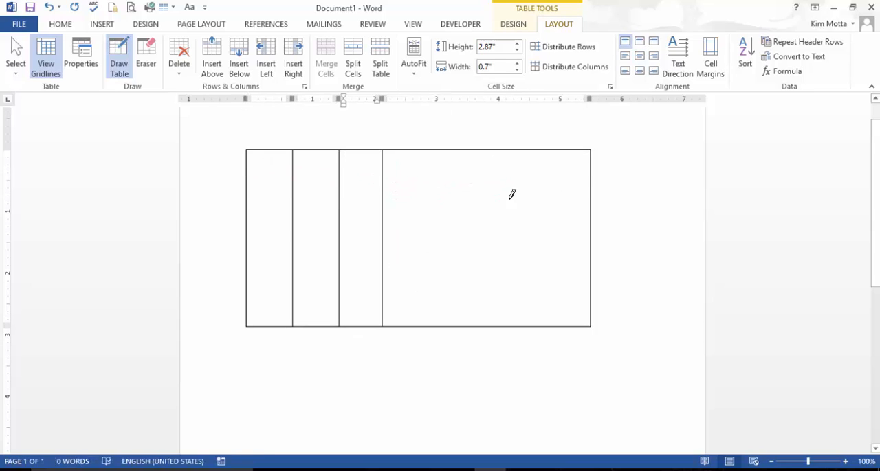
drag(252, 203, 586, 209)
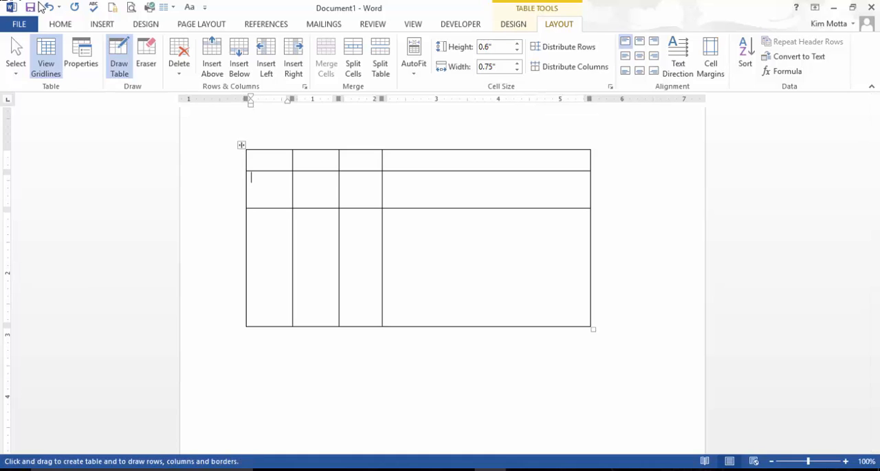
Step: Undo the entire hand-drawn table, including its lines and outer frame
click(49, 8)
click(49, 9)
click(50, 8)
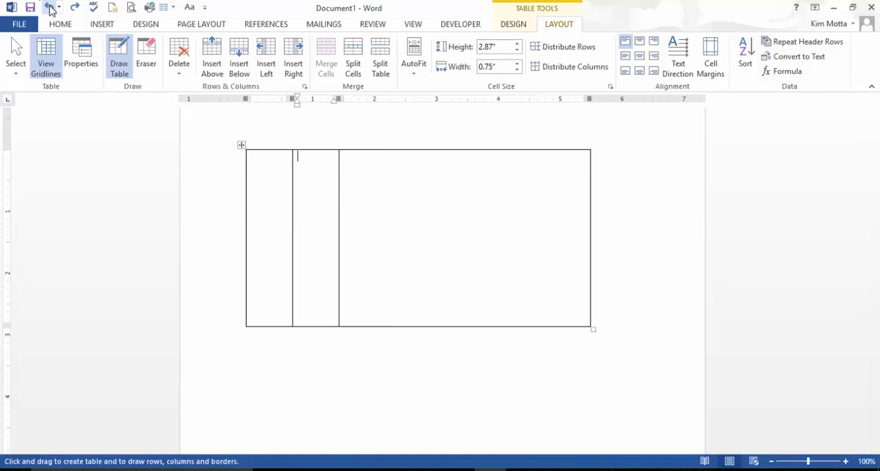
click(50, 8)
Step: Insert a table with 4 columns and 8 rows at the start of the document
click(98, 26)
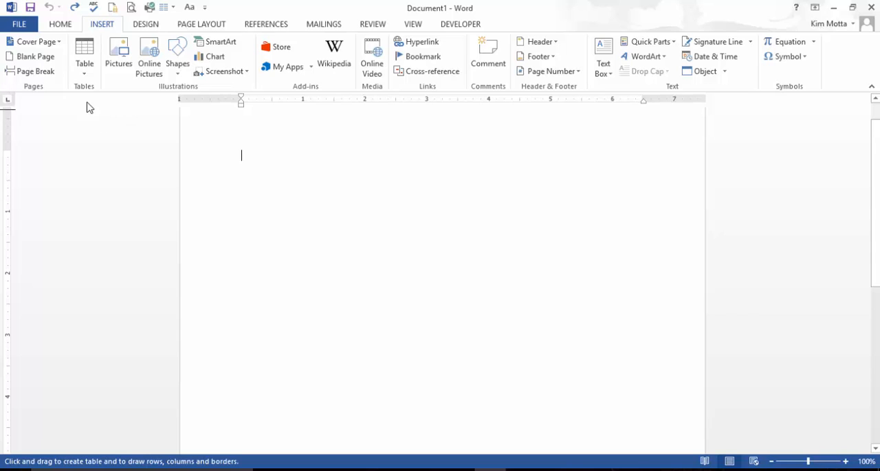
click(84, 68)
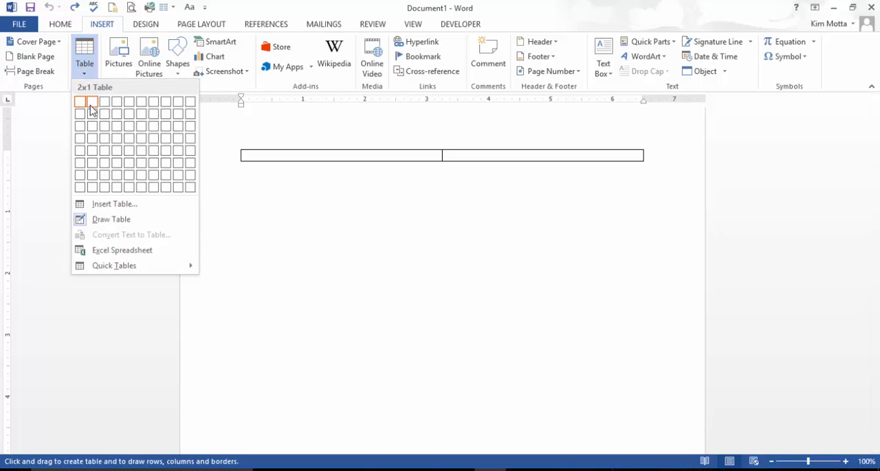
click(117, 187)
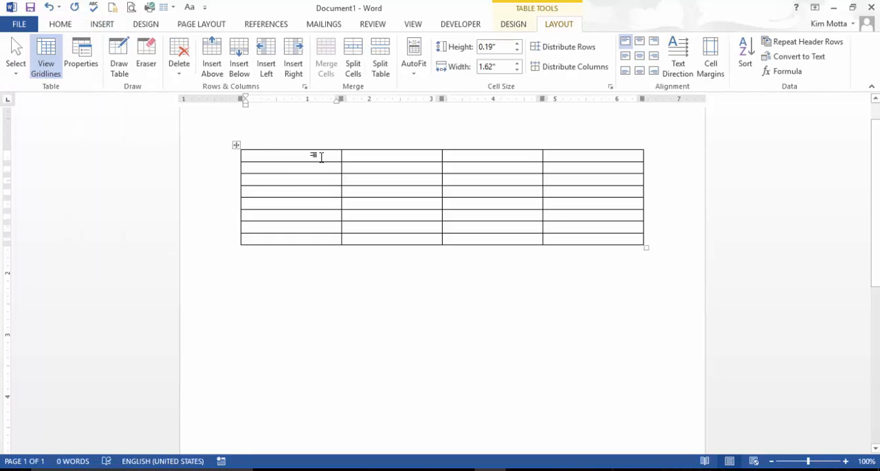
Step: Enter 6th as the heading of the second column in the table's first row
click(375, 159)
text(6)
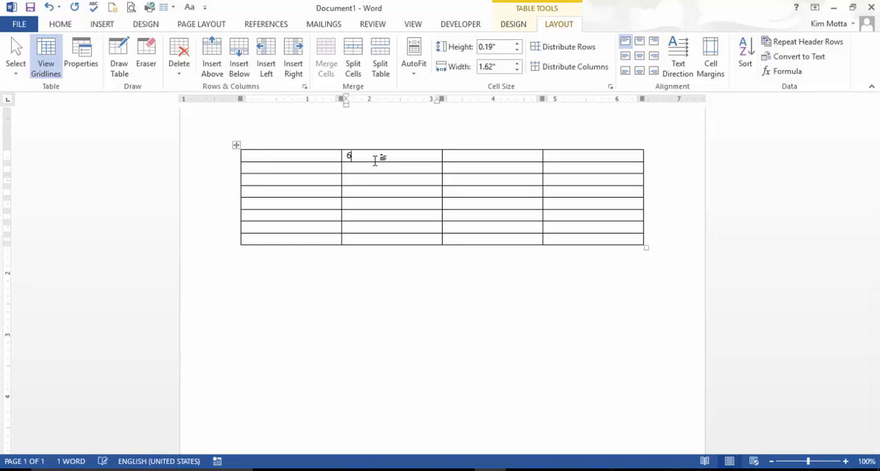
text(th)
key(Tab)
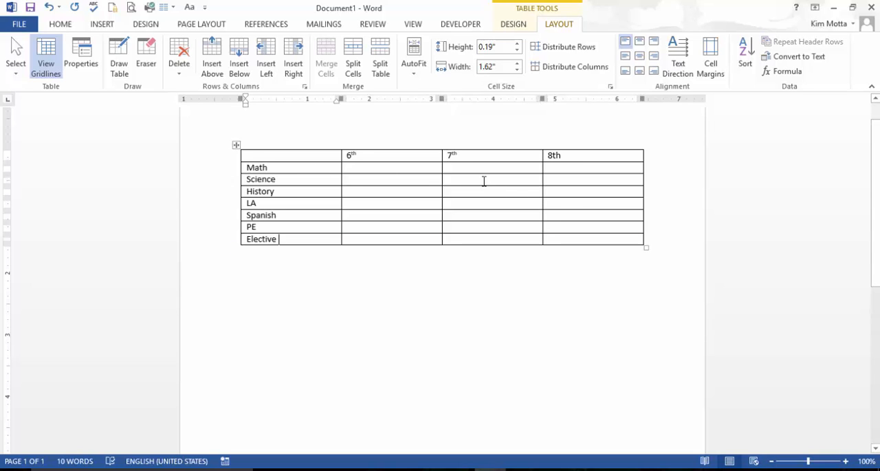
Step: Trigger the automatic superscript ordinal for the 8th heading, leaving no extra line in its cell
click(567, 157)
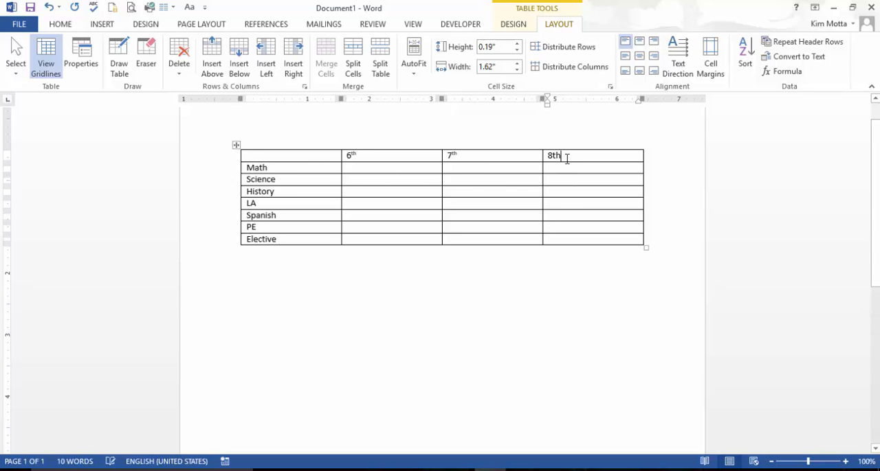
key(Return)
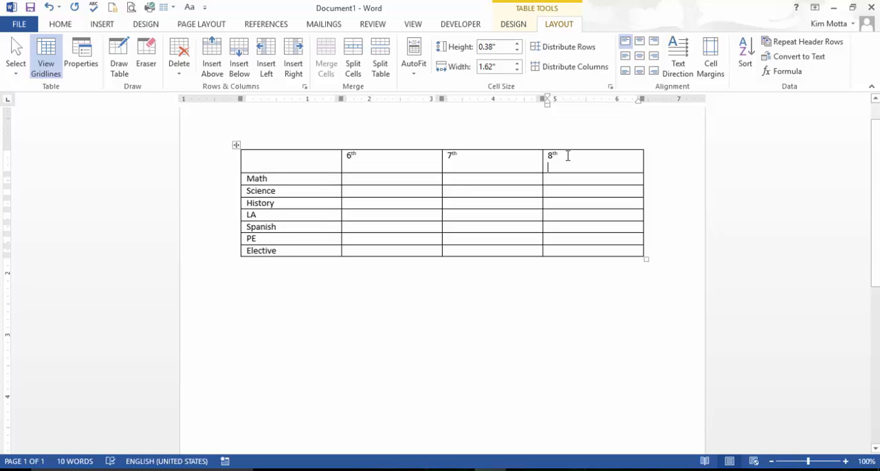
key(BackSpace)
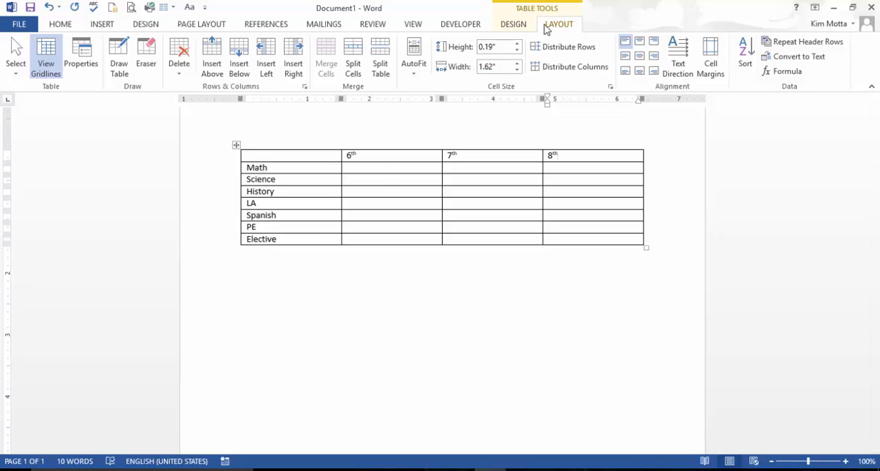
click(517, 26)
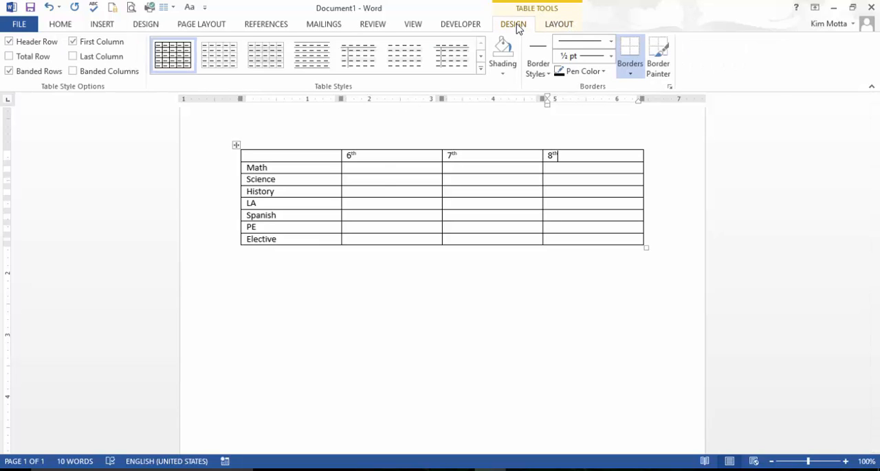
click(557, 26)
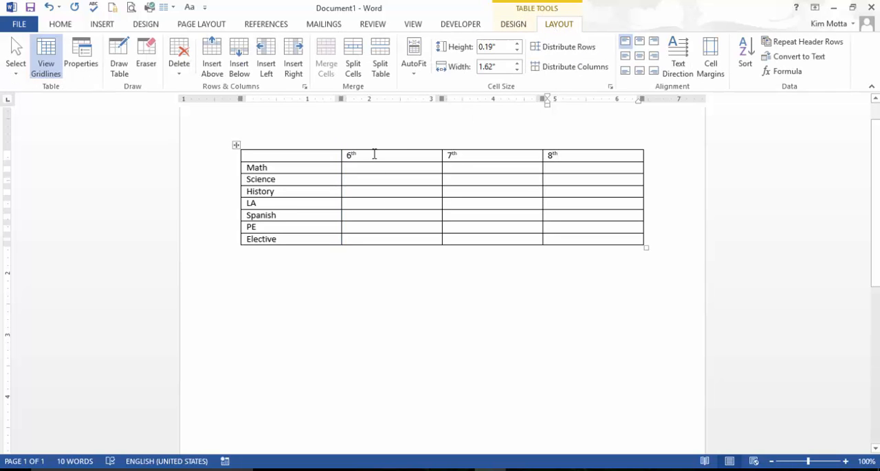
Step: Move forward cell by cell from the Math row's 6th column to the Spanish row's 7th column
click(355, 166)
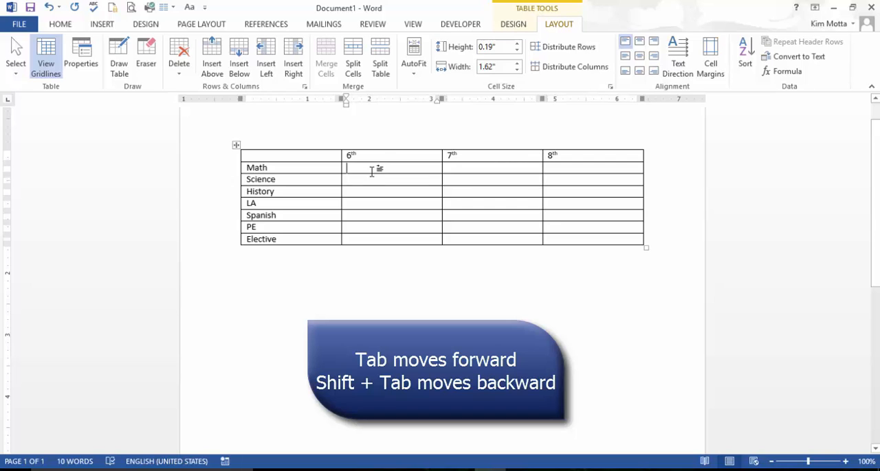
key(Tab)
key(Tab)
key(Tab)
key(Tab)
key(Tab)
key(Tab)
key(Tab)
key(Tab)
key(Tab)
key(Tab)
key(Tab)
key(Tab)
key(Tab)
key(Tab)
key(Tab)
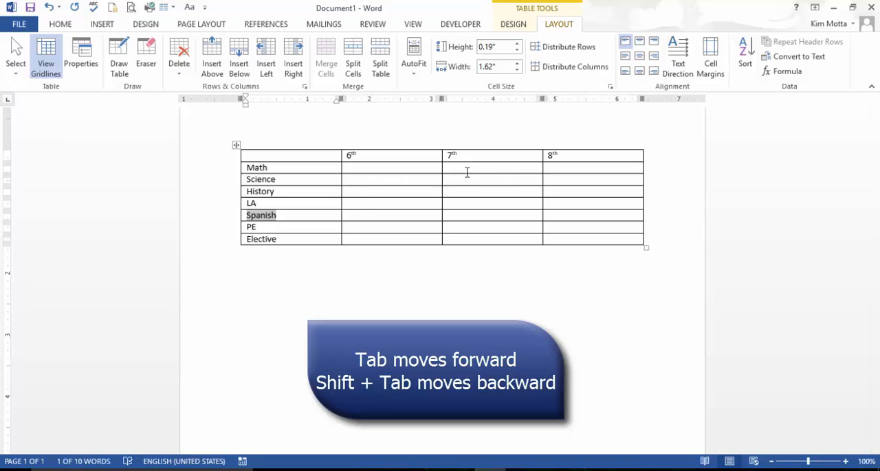
key(Tab)
key(Tab)
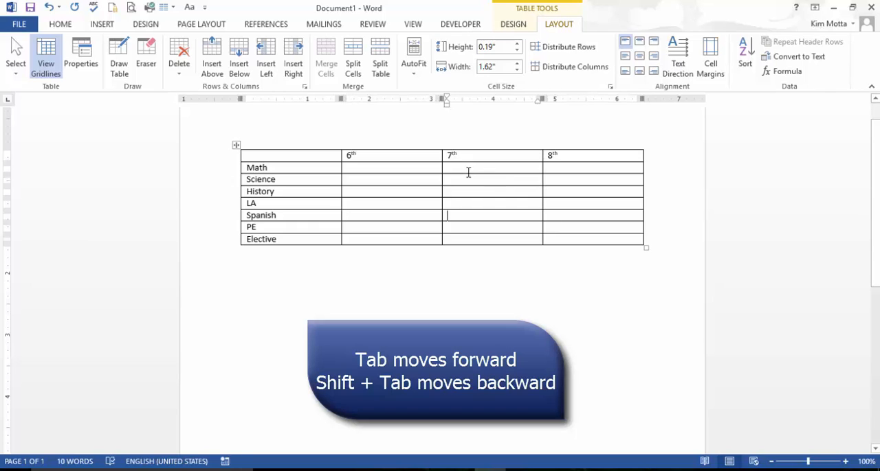
Step: Move backward cell by cell from the Spanish row to the Science label
key(shift+Tab)
key(shift+Tab)
key(shift+Tab)
key(shift+Tab)
key(shift+Tab)
key(shift+Tab)
key(shift+Tab)
key(shift+Tab)
key(shift+Tab)
key(shift+Tab)
key(shift+Tab)
key(shift+Tab)
key(shift+Tab)
key(shift+Tab)
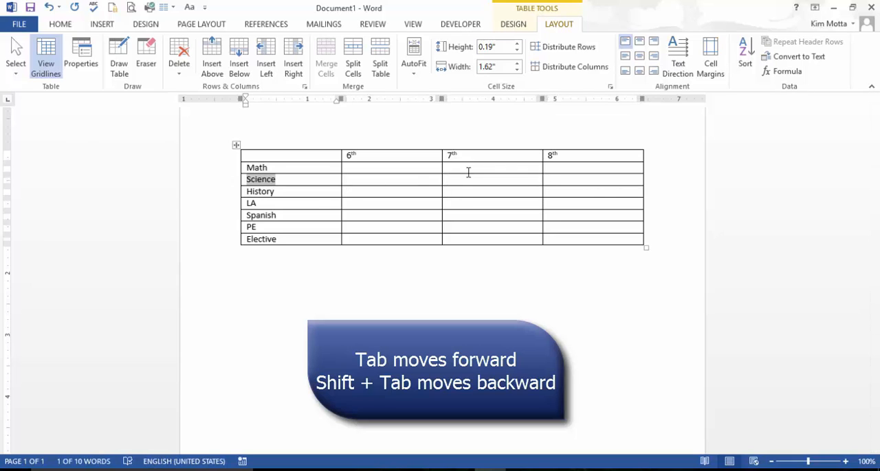
Step: Move forward through the Science row to the History label, and return backward to the Science label
key(Tab)
key(Tab)
key(Tab)
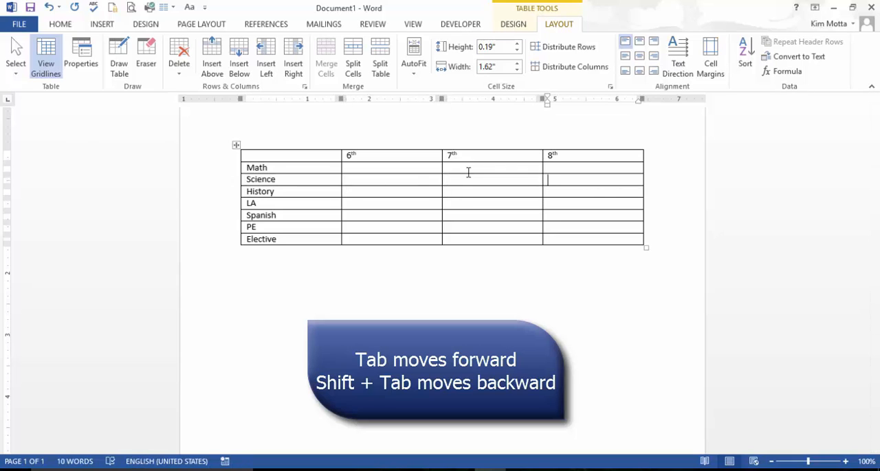
key(Tab)
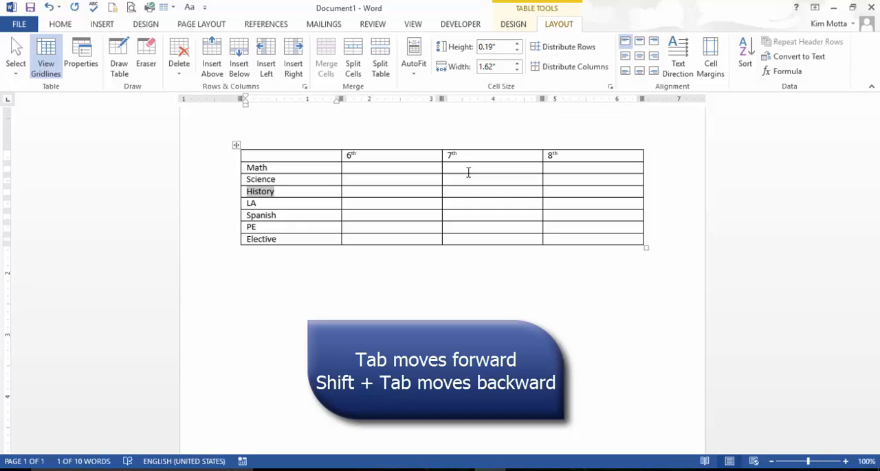
key(shift+Tab)
key(shift+Tab)
key(shift+Tab)
key(shift+Tab)
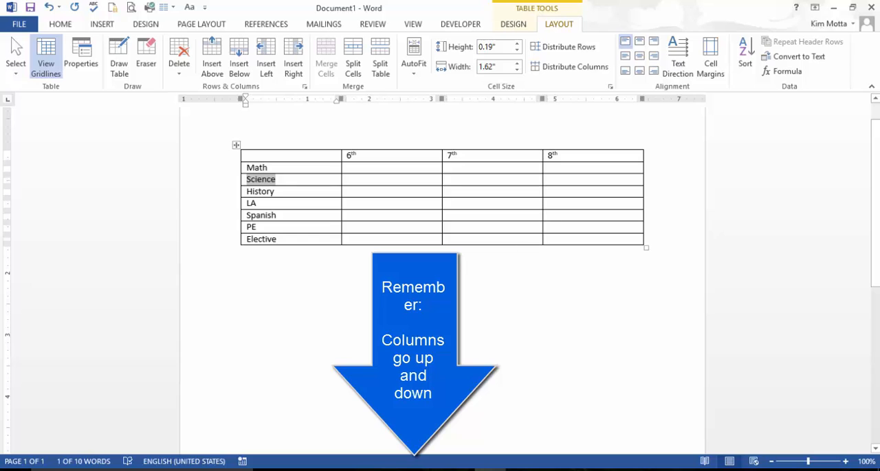
Step: Move the cursor out of the table and back into the Math row, and fill in the grades for all subjects
click(324, 262)
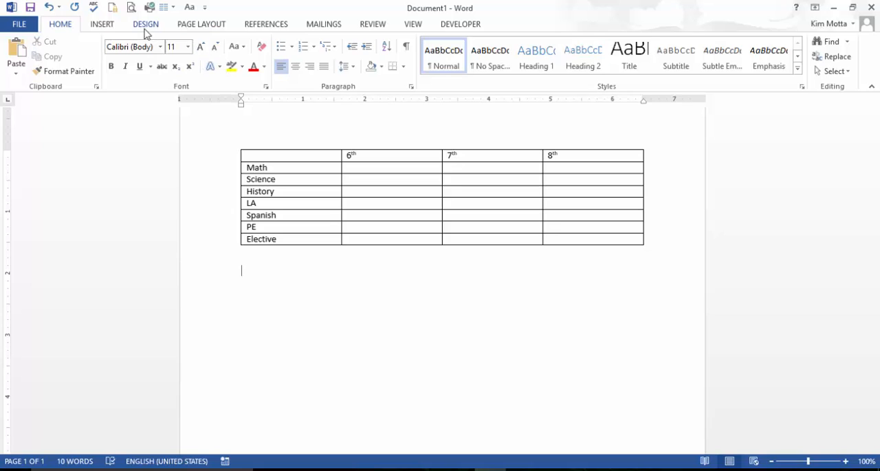
click(373, 173)
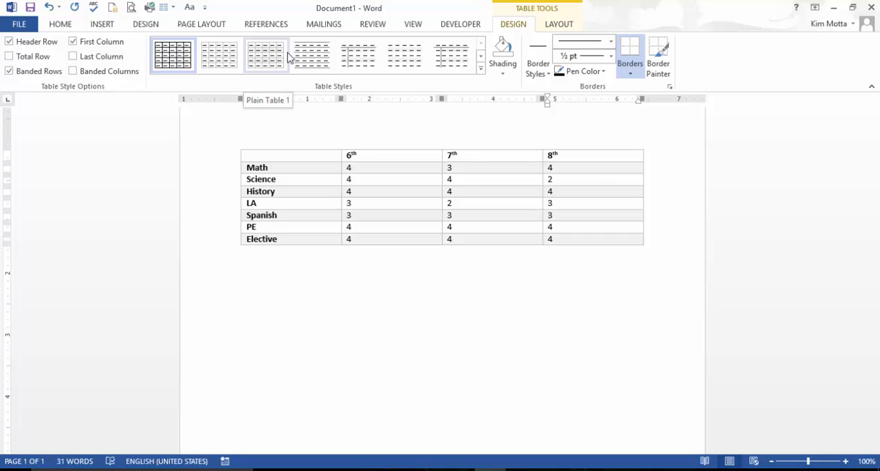
Step: Look through the table styles and the Table Grid modification settings, and preview the cell shading colors without applying any
click(482, 67)
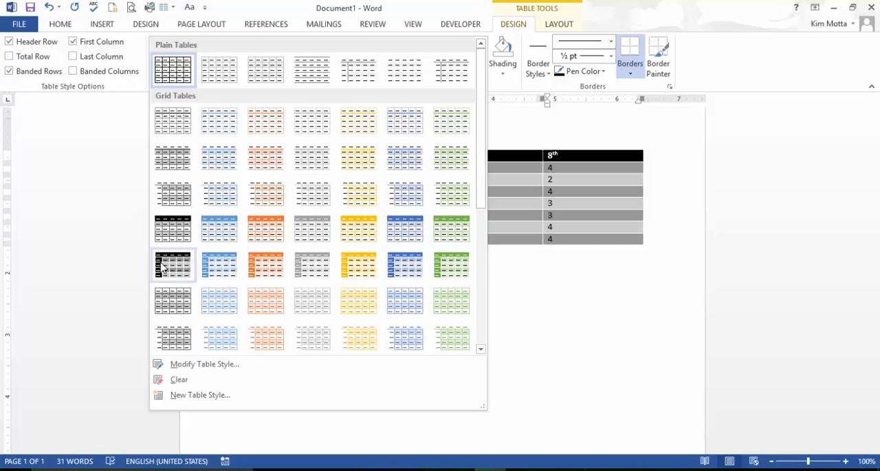
click(204, 365)
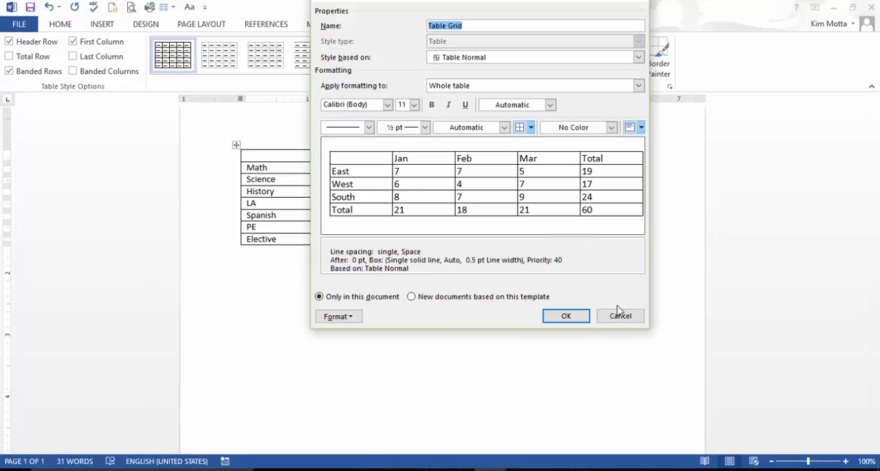
click(623, 317)
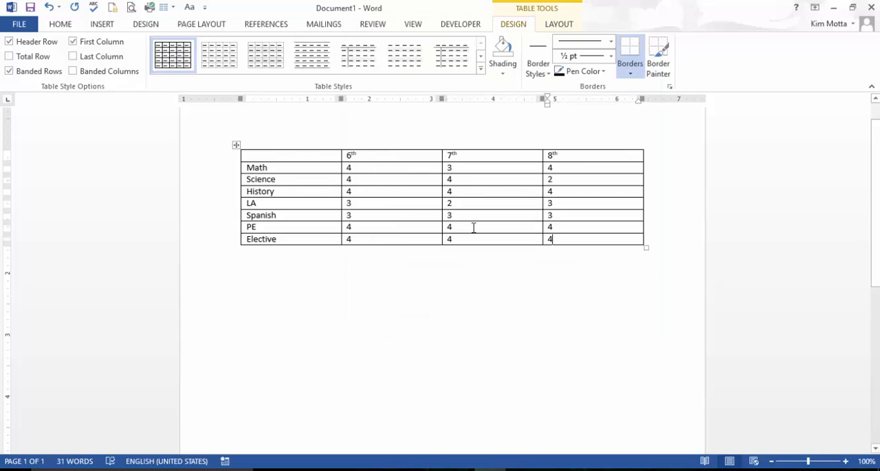
click(503, 68)
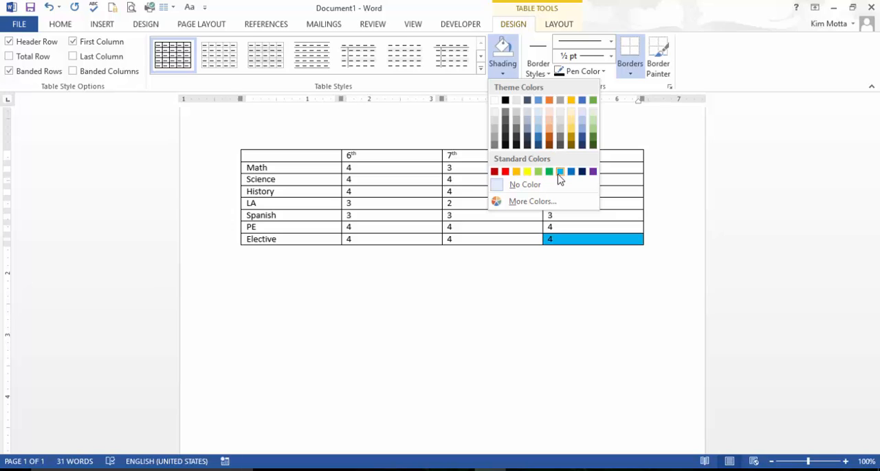
click(694, 252)
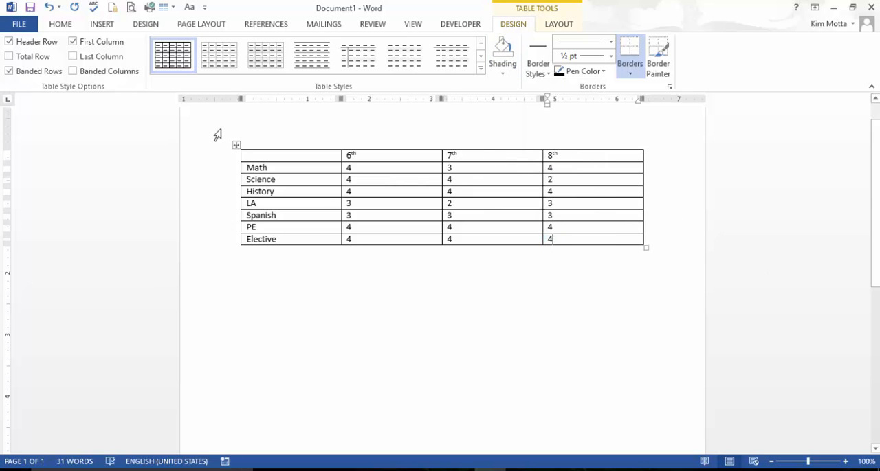
Step: Apply the plain table style with italic headings and right-aligned row labels, and check it in the print preview at 110% zoom
click(472, 70)
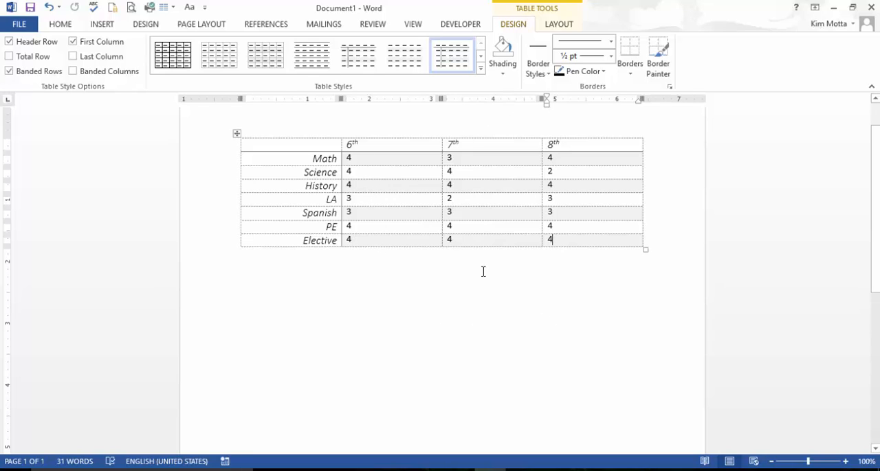
click(7, 25)
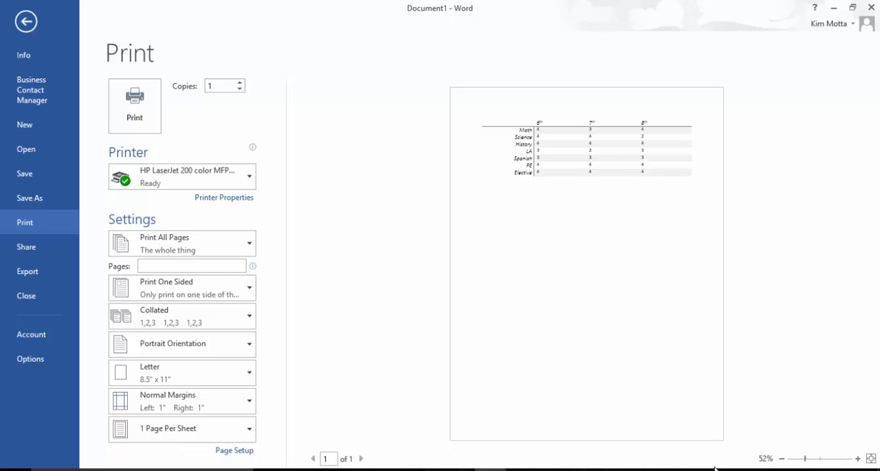
click(857, 459)
click(857, 458)
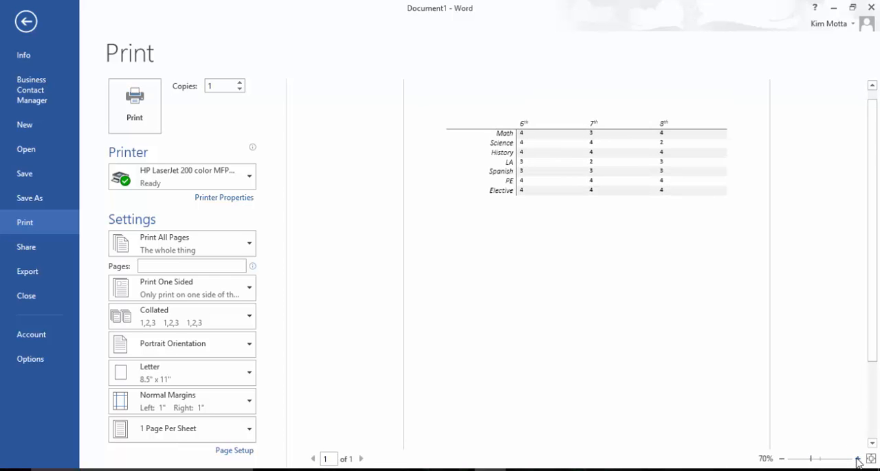
click(857, 459)
click(858, 459)
click(857, 458)
click(857, 459)
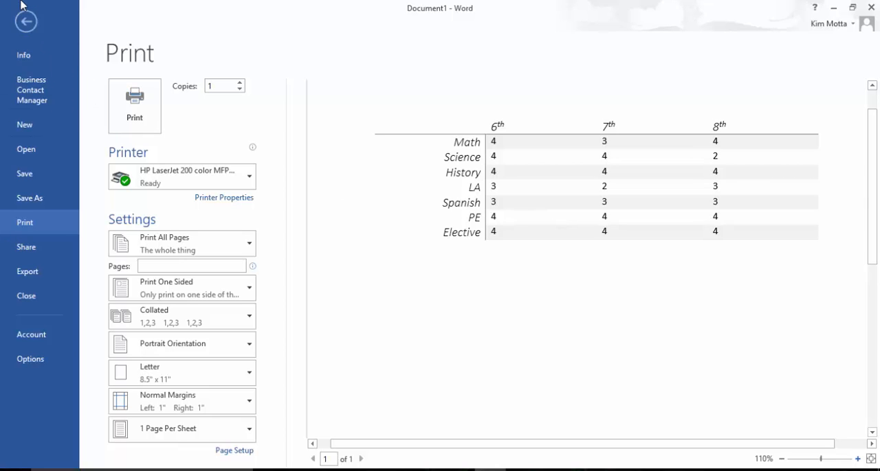
click(25, 22)
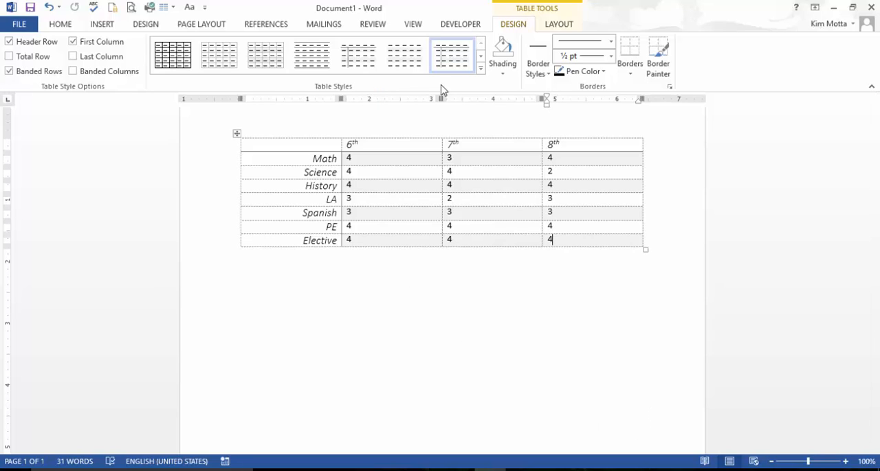
Step: Apply the blue grid table style with a solid blue header row and light blue banded rows
click(479, 69)
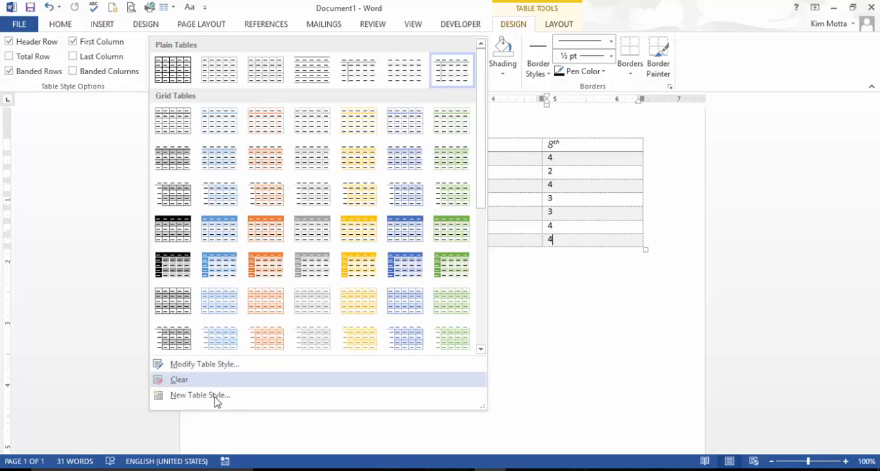
click(229, 236)
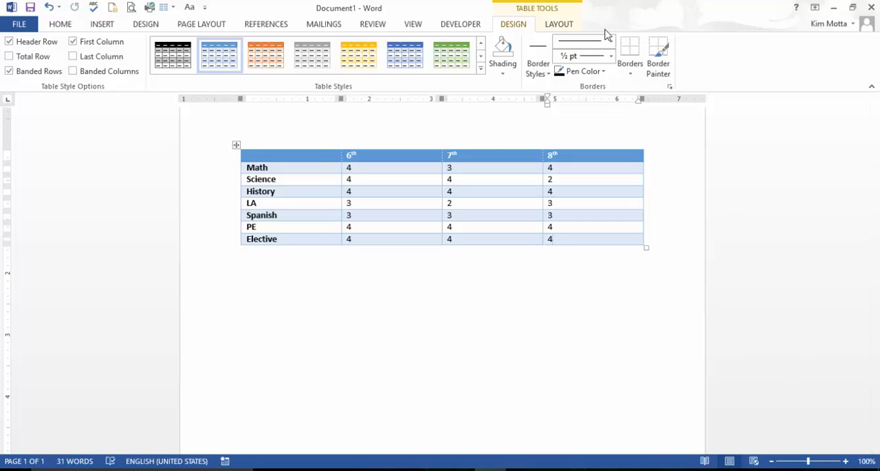
Step: Examine the border choices and the Borders and Shading settings, including what they can apply to, without changing anything
click(629, 72)
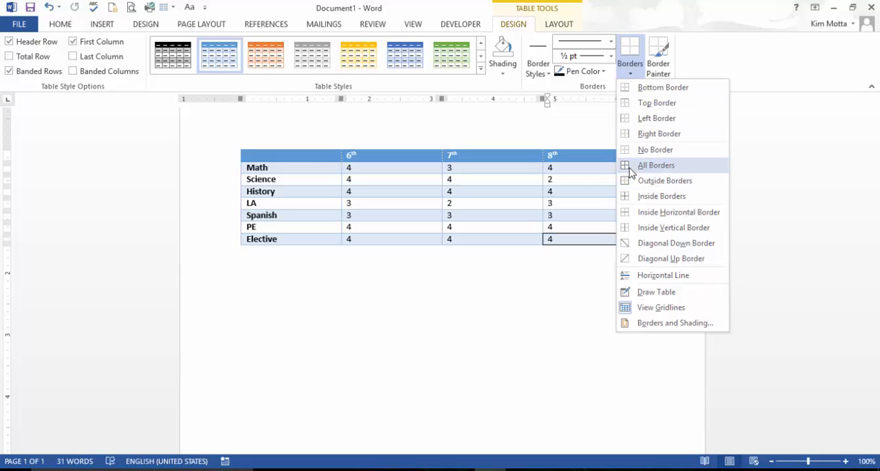
click(655, 323)
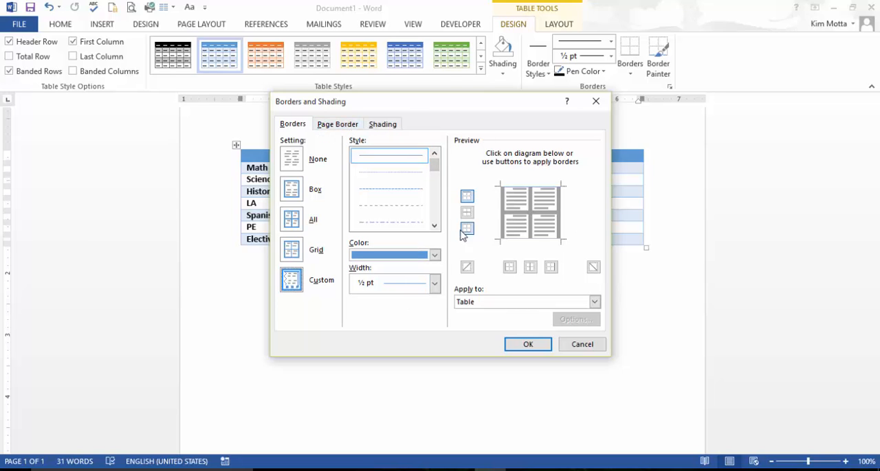
click(595, 303)
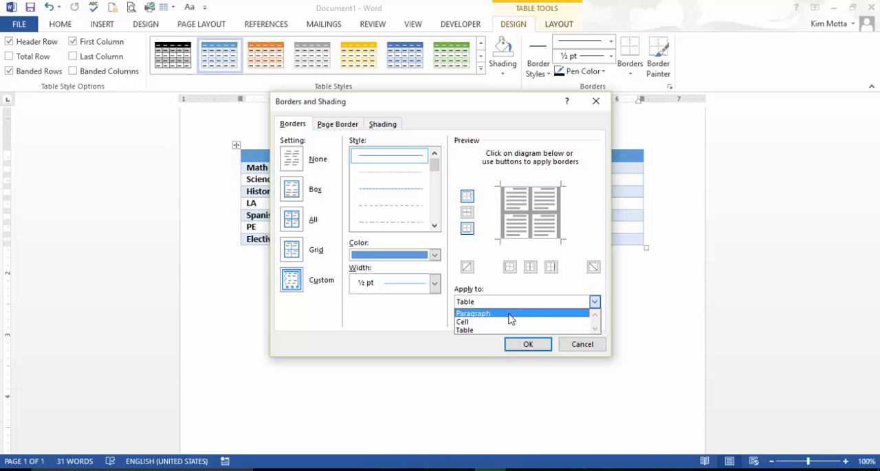
click(591, 347)
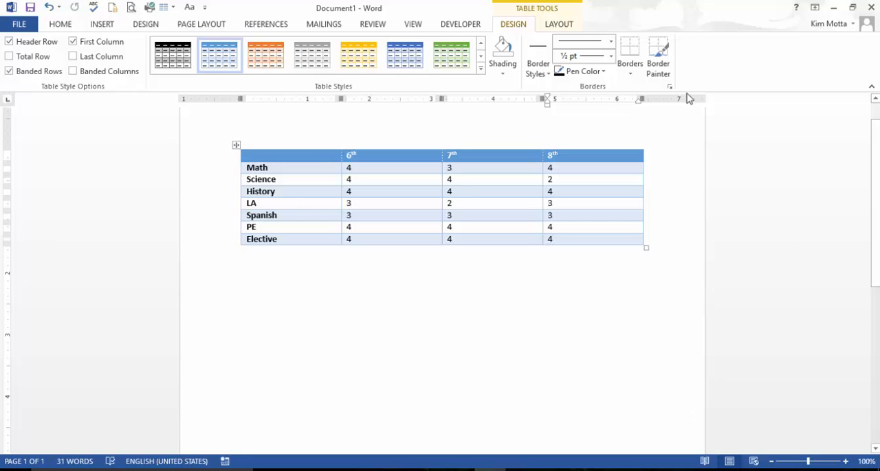
click(631, 74)
click(660, 323)
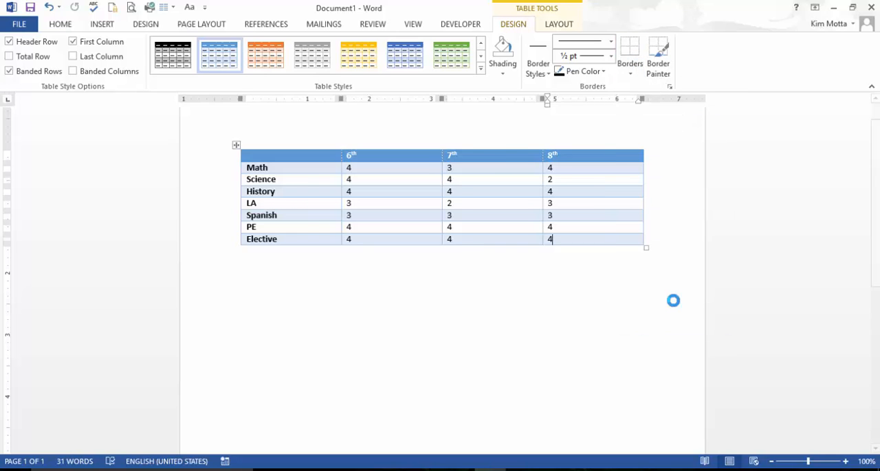
click(596, 101)
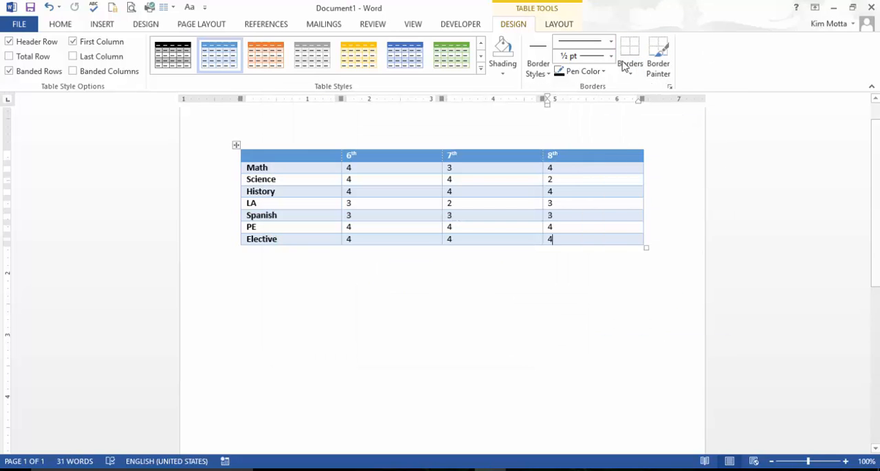
Step: Paint a 3 pt border beneath the Math row's 7th cell and undo it
click(610, 57)
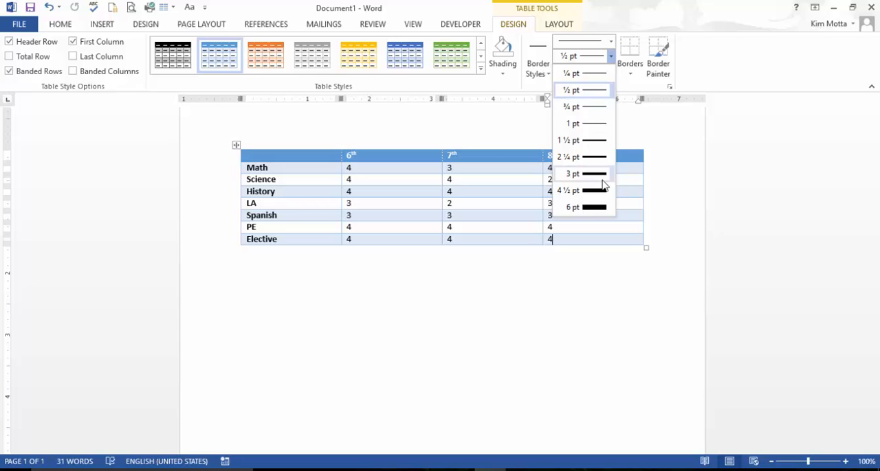
click(605, 176)
click(512, 169)
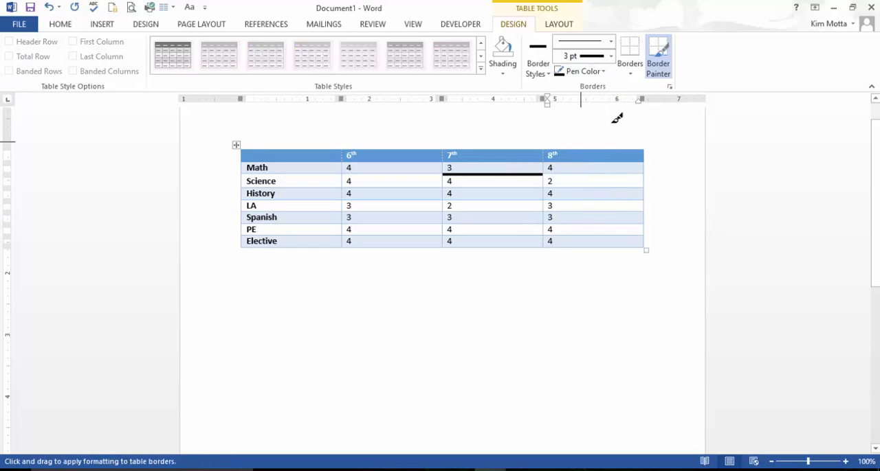
click(50, 6)
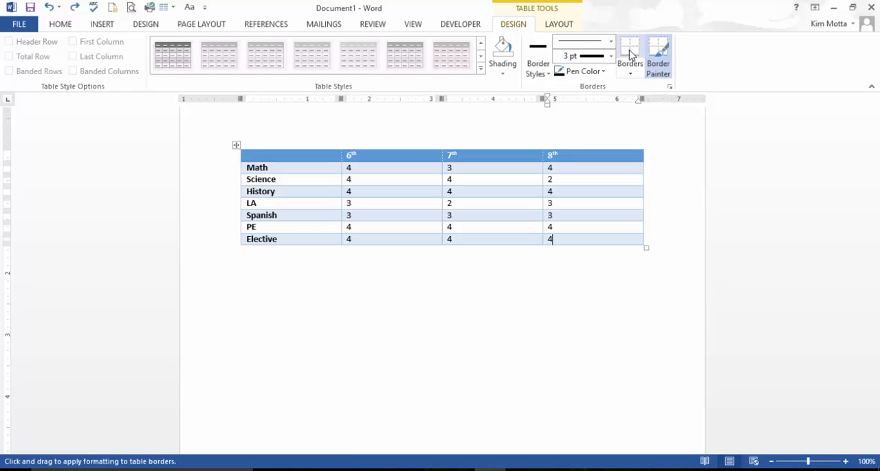
Step: View the border line styles without changing them, and switch the Border Painter off, on and off again
click(611, 41)
click(666, 135)
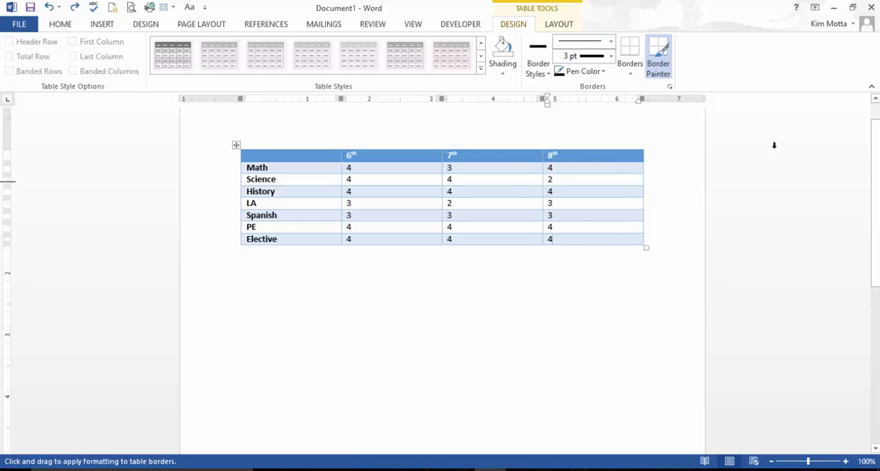
click(659, 62)
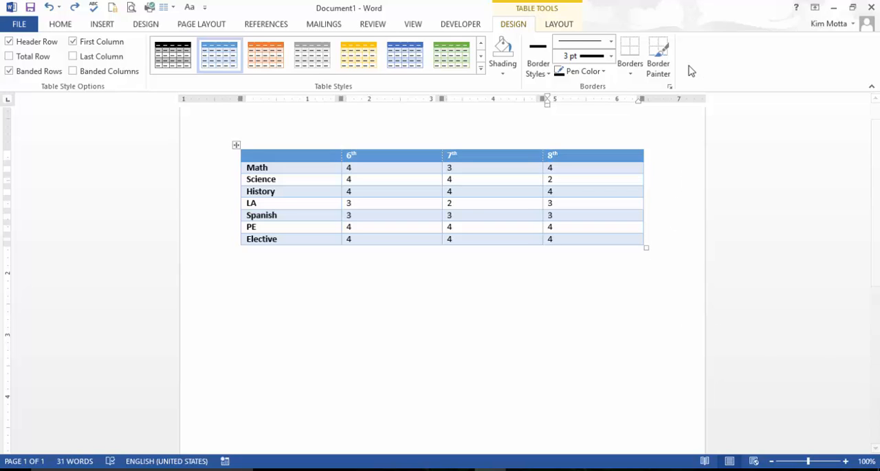
click(659, 63)
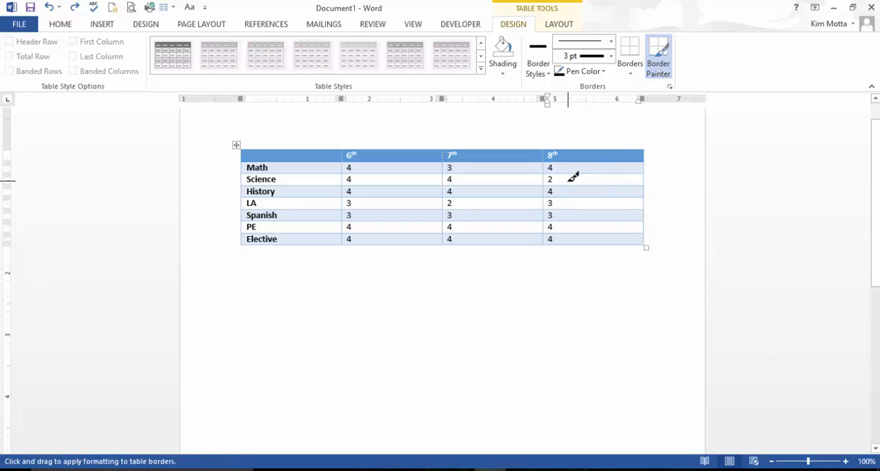
click(659, 62)
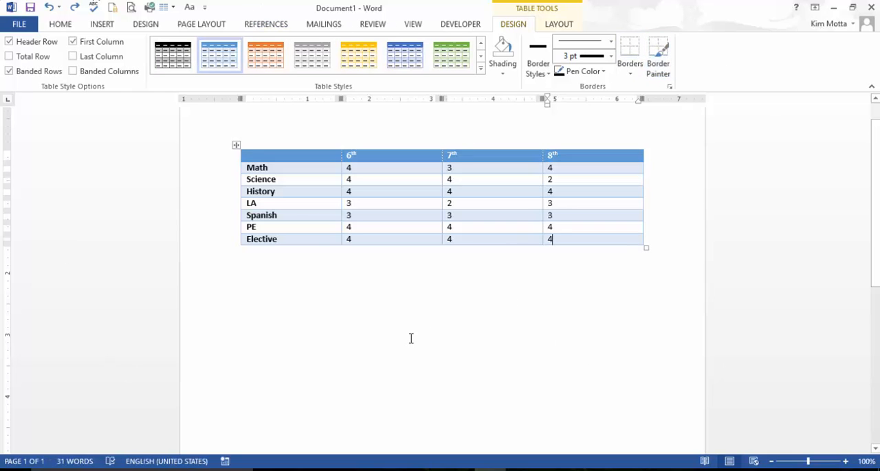
Step: Turn the Header Row and First Column style options off and back on, one after the other
click(10, 42)
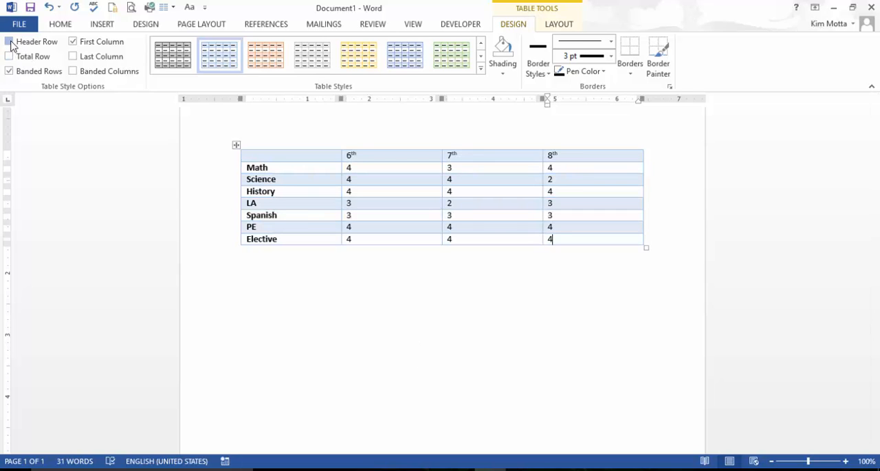
click(10, 42)
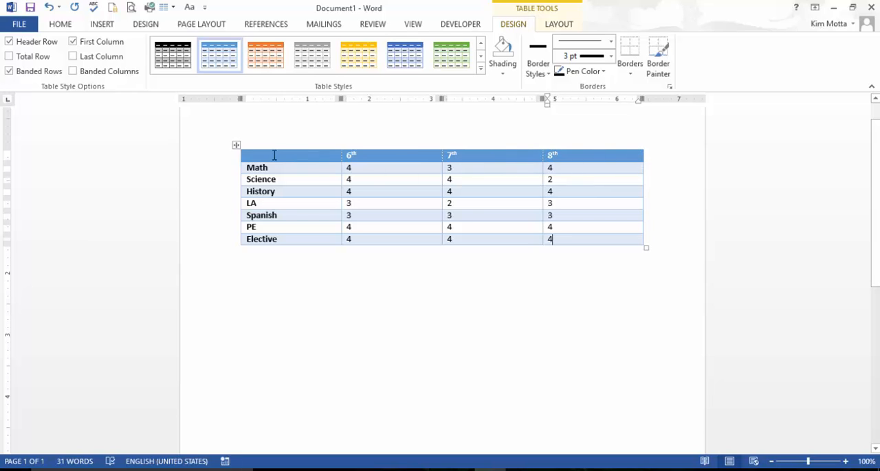
click(73, 42)
click(73, 42)
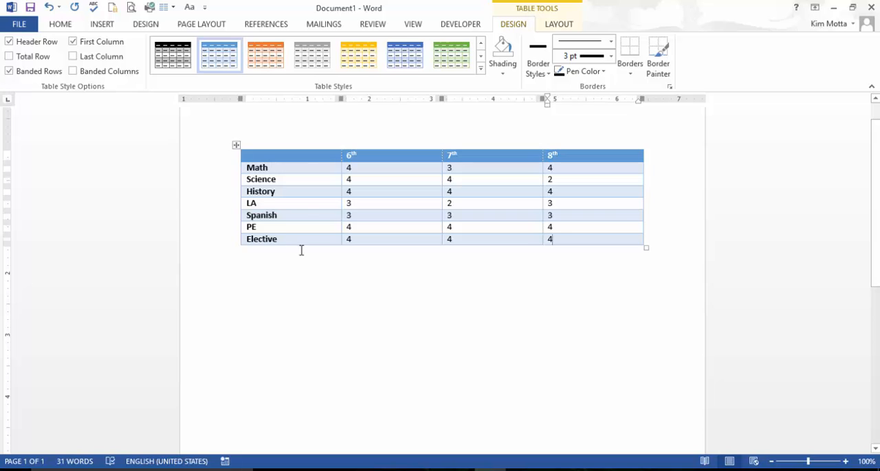
Step: Try the Last Column, Banded Columns and Total Row style options, leaving all three off
click(73, 56)
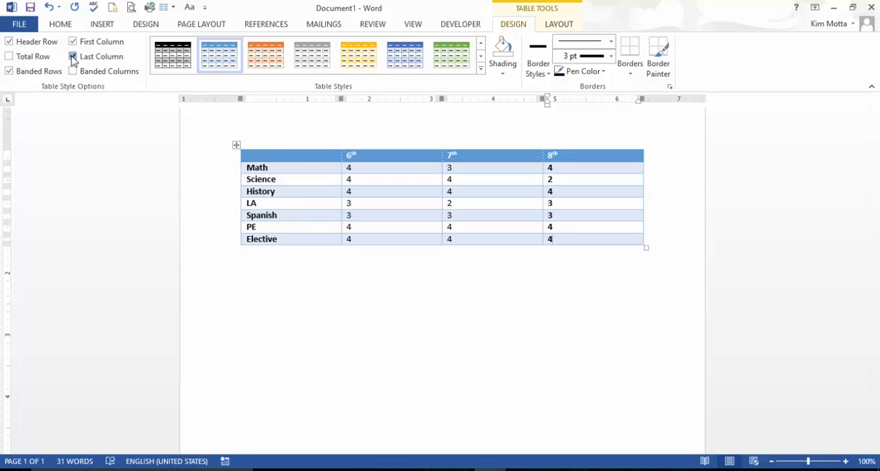
click(73, 56)
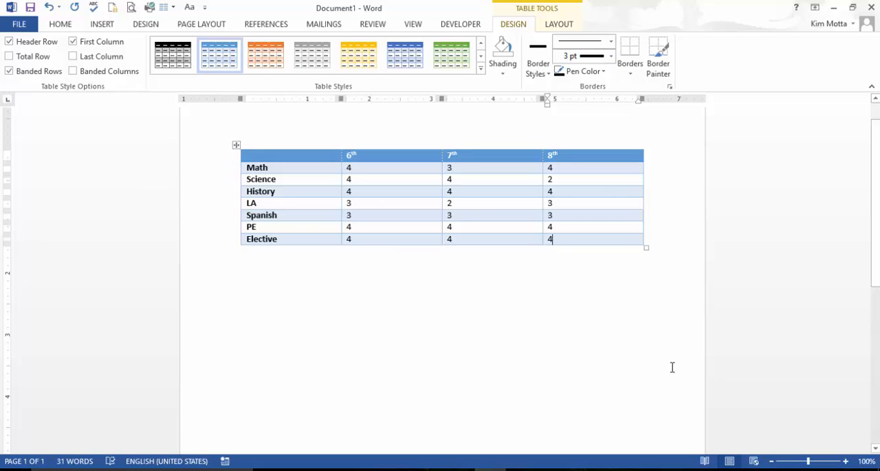
click(73, 71)
click(10, 57)
click(10, 57)
Step: Insert a new row below the Elective row and label it Elective 2
click(566, 27)
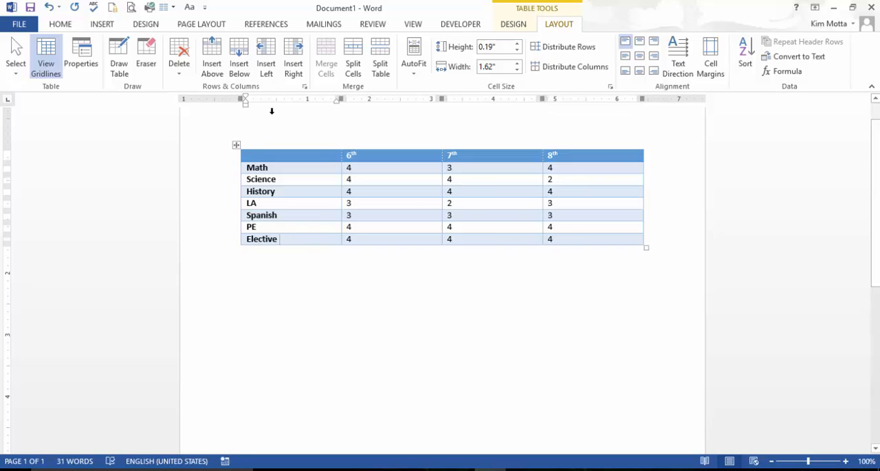
click(242, 68)
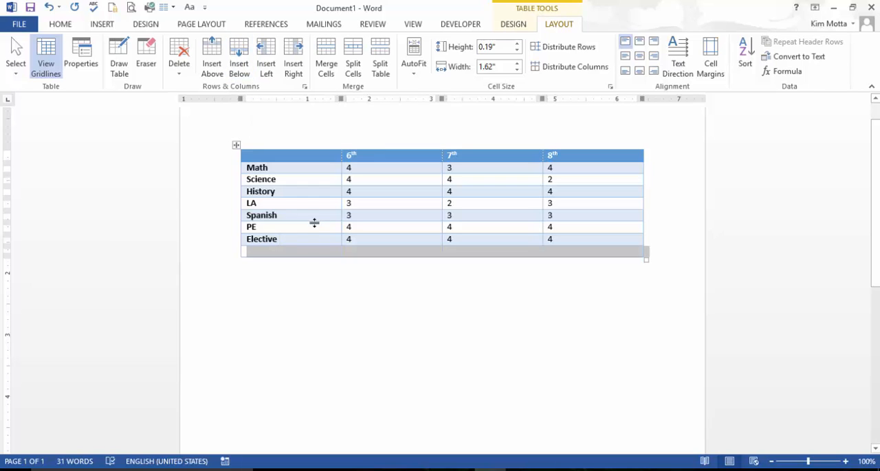
click(332, 255)
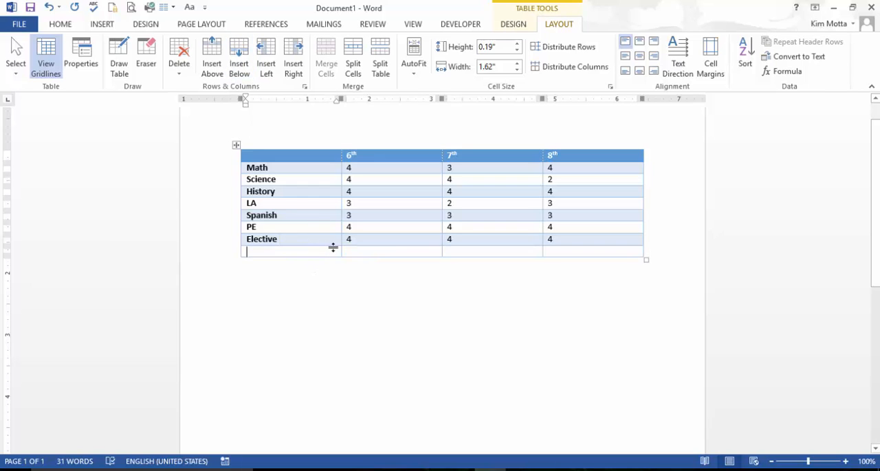
text(Elective 2)
Step: Enter 4 in the 6th column of the Elective 2 row and continue to its 7th column
key(Tab)
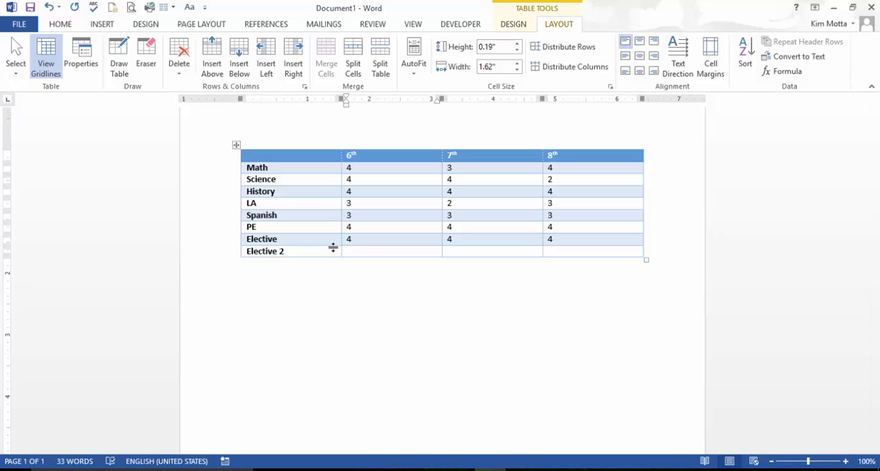
key(Tab)
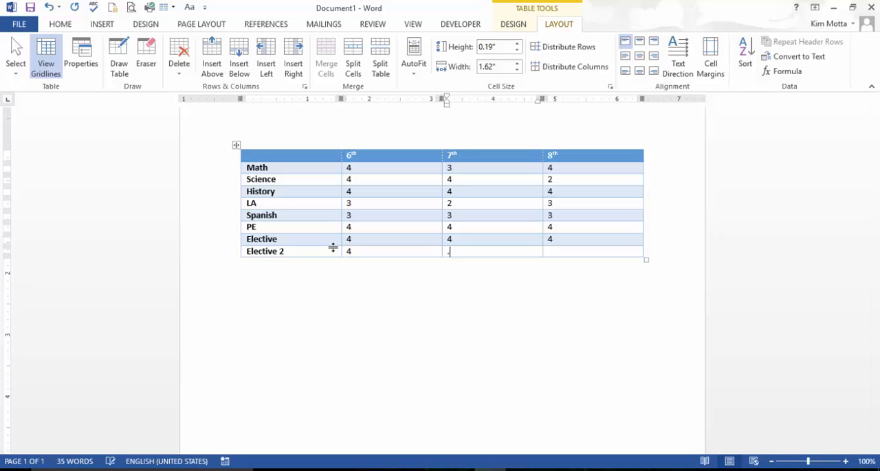